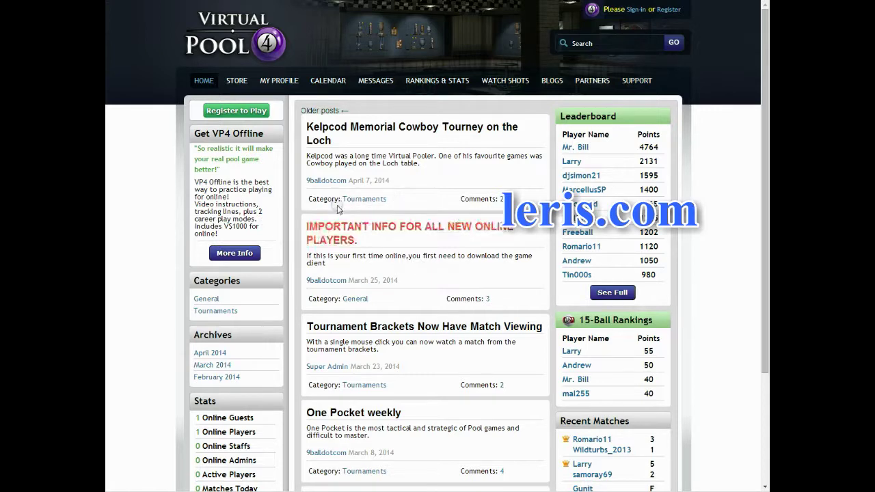
Step: Open the registration form and enter the first and last name and the e-mail address twice
{"action": "left_click", "coordinate": [239, 112]}
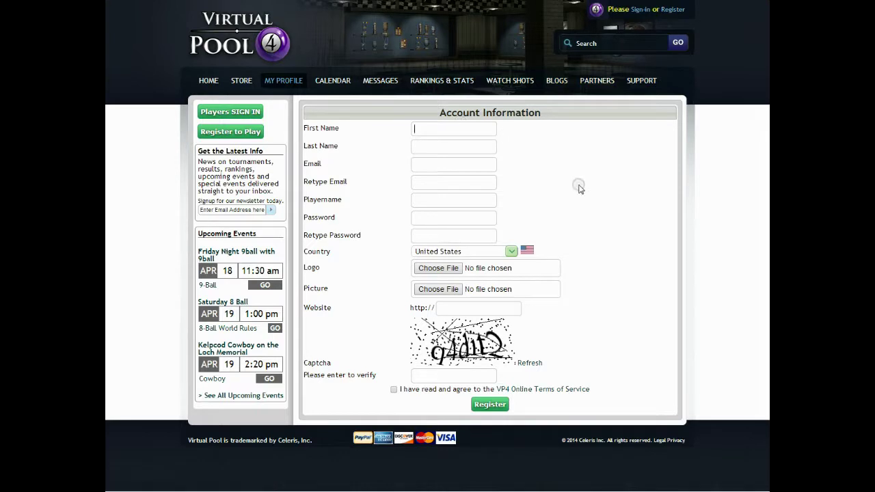
{"action": "type", "text": "Bush"}
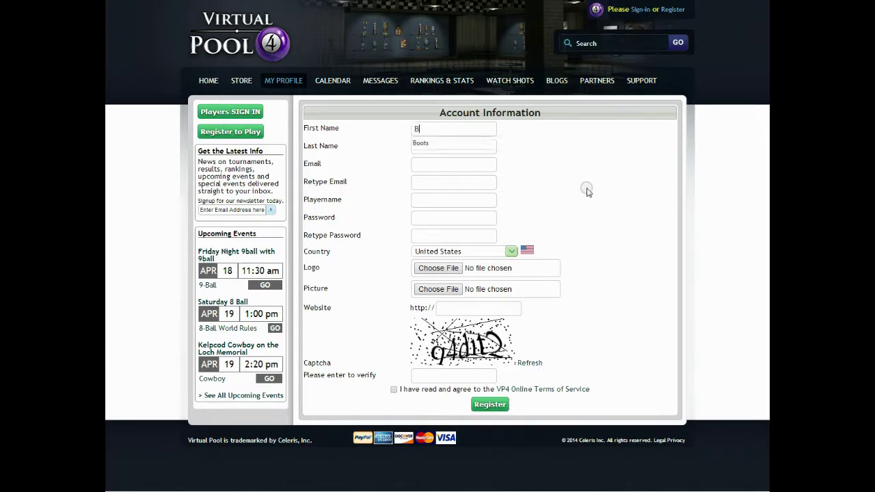
{"action": "key", "text": "Tab"}
{"action": "type", "text": "Cat6"}
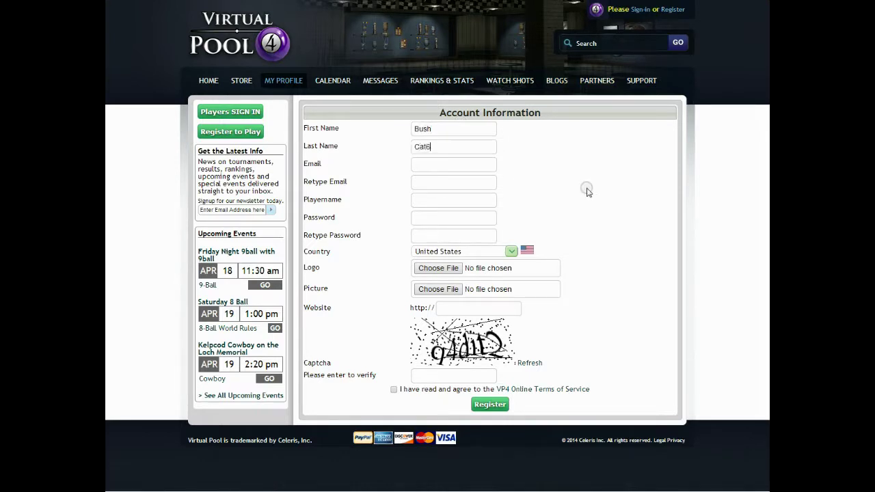
{"action": "key", "text": "BackSpace"}
{"action": "key", "text": "Tab"}
{"action": "key", "text": "Tab"}
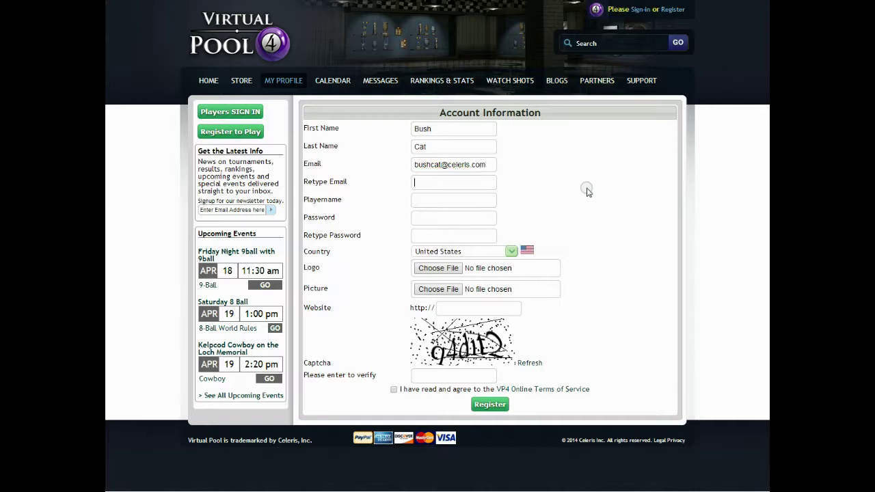
{"action": "key", "text": "Tab"}
Step: Enter a player name and type the account password in both password fields
{"action": "type", "text": "BushCat"}
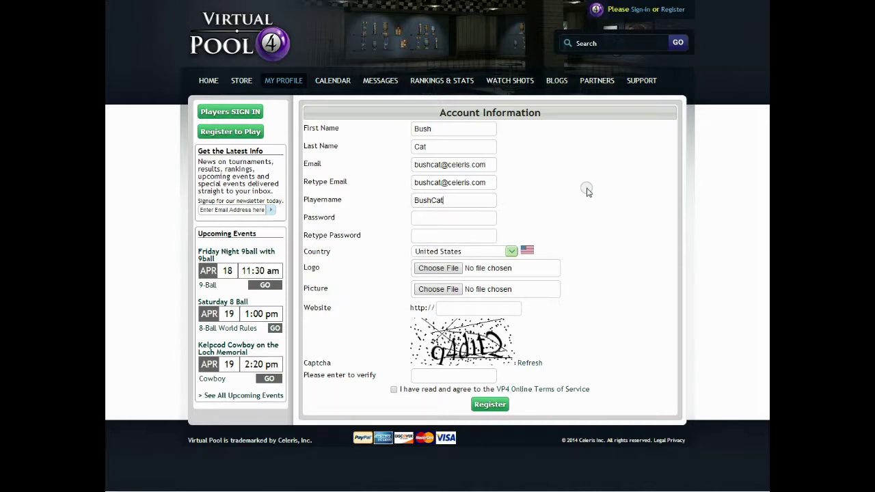
{"action": "key", "text": "Tab"}
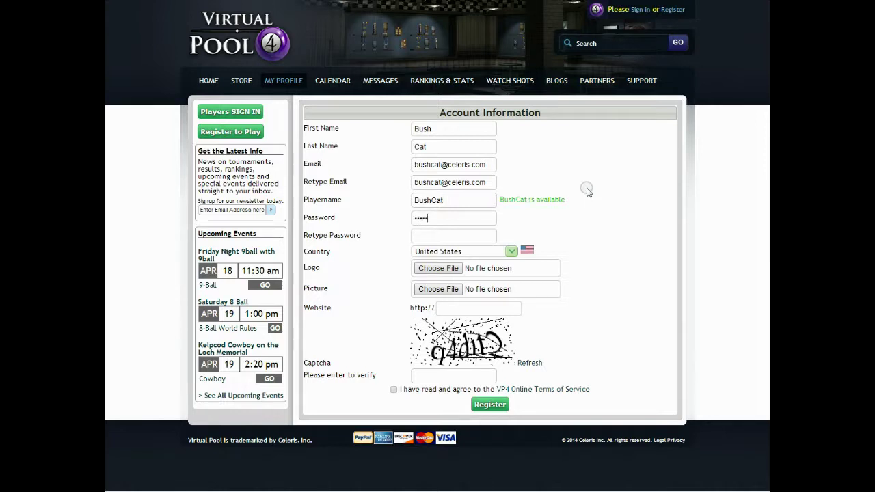
{"action": "key", "text": "Tab"}
Step: Keep the country set to United States
{"action": "left_click", "coordinate": [511, 250]}
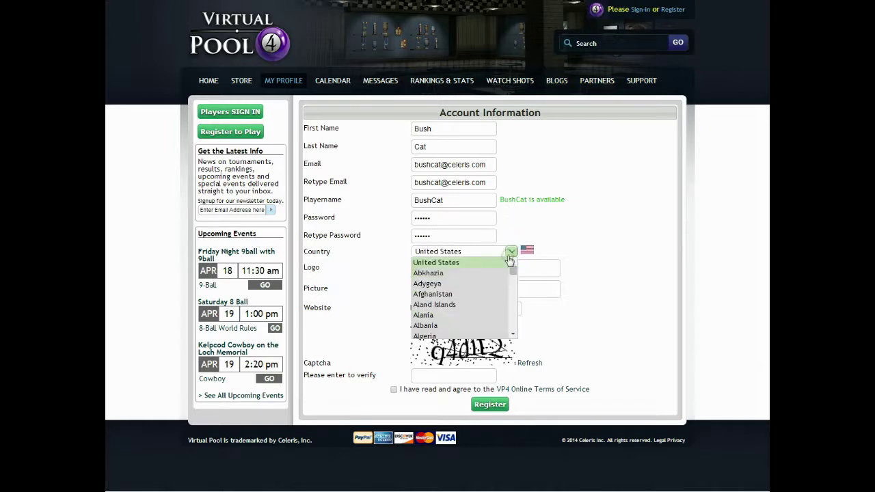
{"action": "left_click", "coordinate": [486, 272]}
{"action": "left_click", "coordinate": [510, 250]}
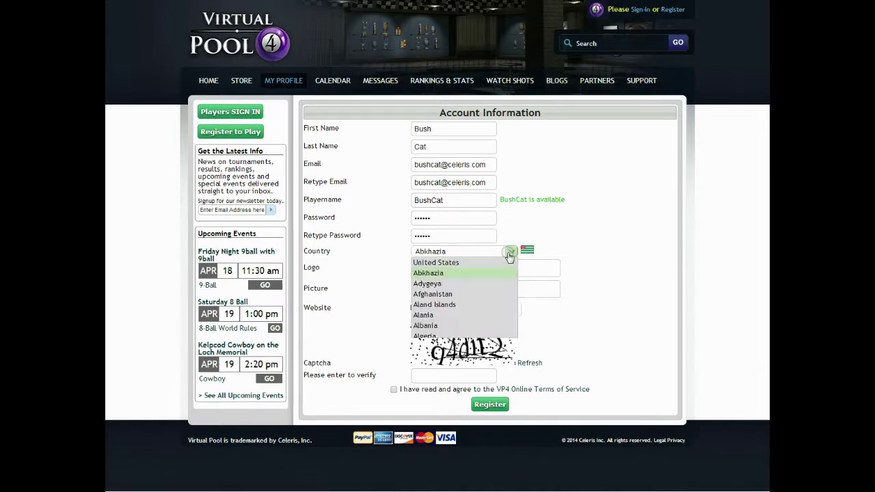
{"action": "left_click", "coordinate": [493, 264]}
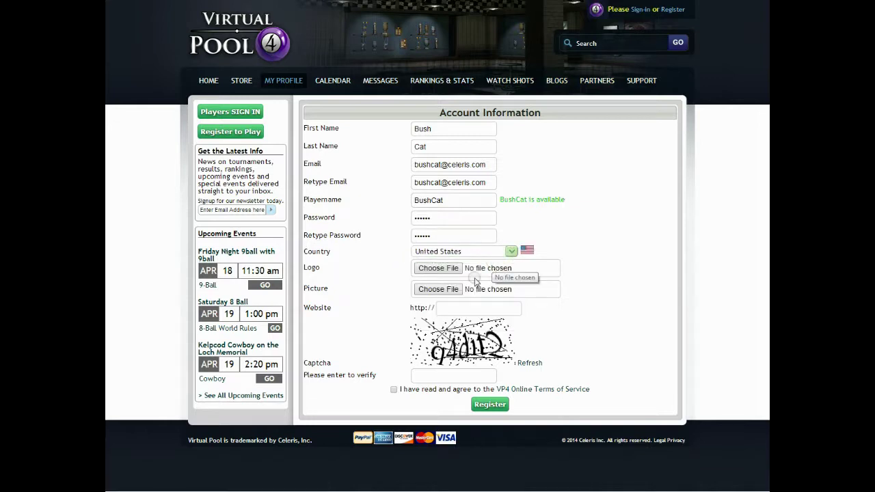
Step: Attach graycat.jpg as the Logo and bushcat.jpg as the Picture
{"action": "left_click", "coordinate": [444, 271]}
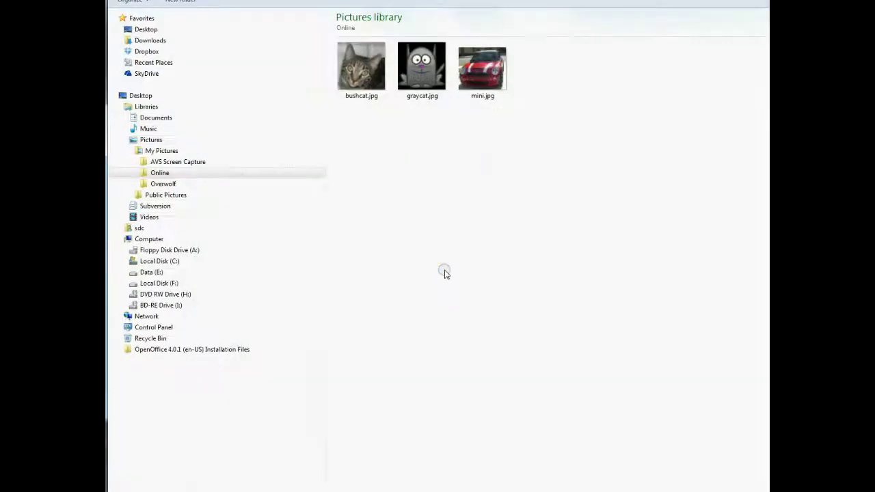
{"action": "double_click", "coordinate": [415, 87]}
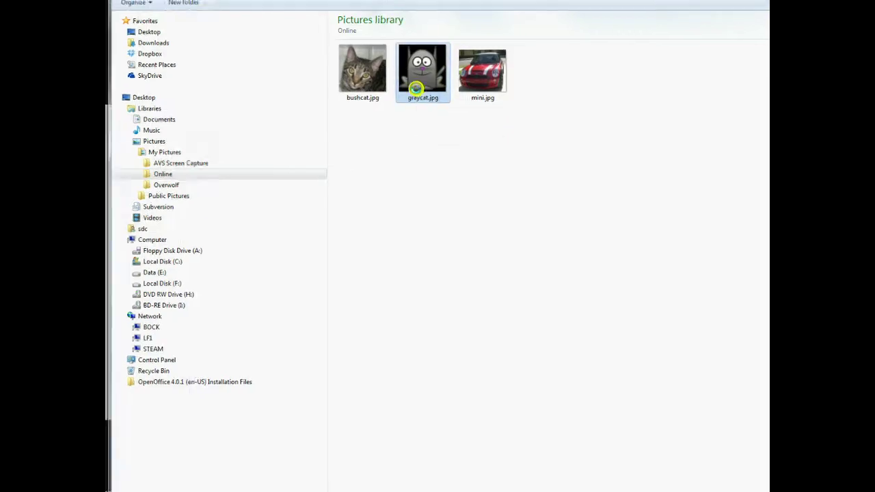
{"action": "left_click", "coordinate": [448, 291]}
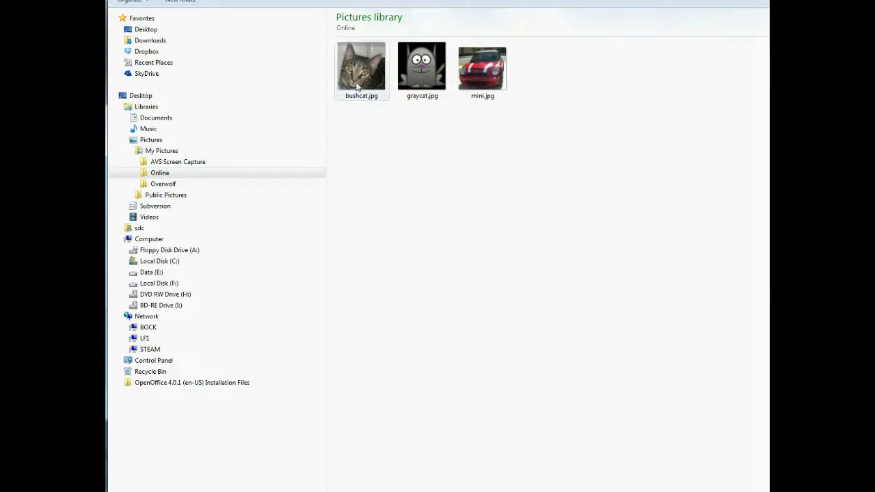
{"action": "double_click", "coordinate": [356, 87]}
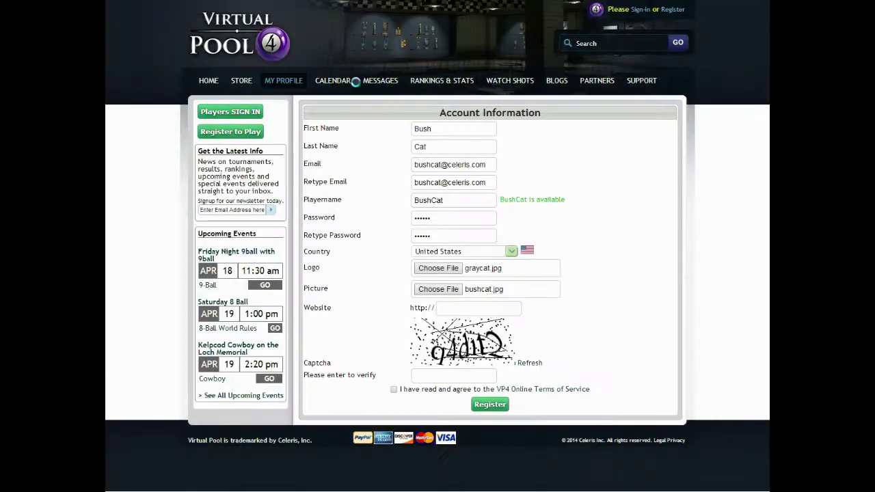
Step: Enter the captcha code, accept the Terms of Service, and submit the registration
{"action": "left_click", "coordinate": [458, 376]}
{"action": "type", "text": "q4"}
{"action": "type", "text": "dlt"}
{"action": "type", "text": "2"}
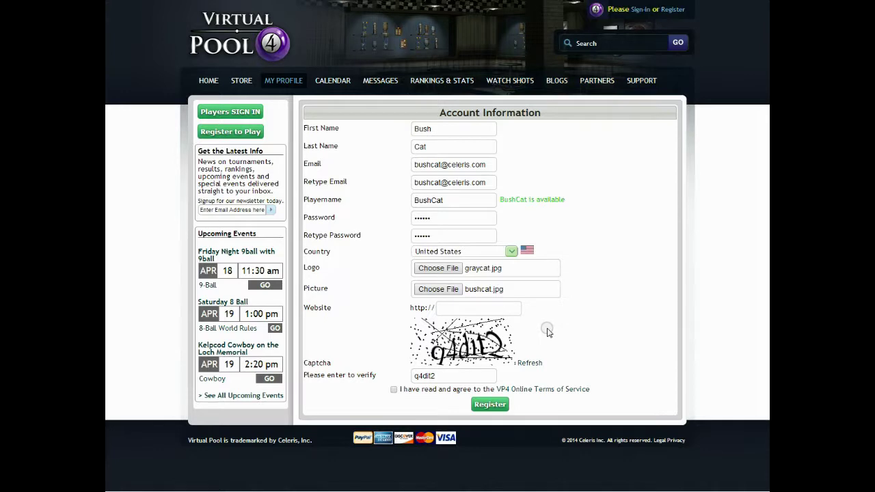
{"action": "left_click", "coordinate": [394, 390]}
{"action": "left_click", "coordinate": [497, 407]}
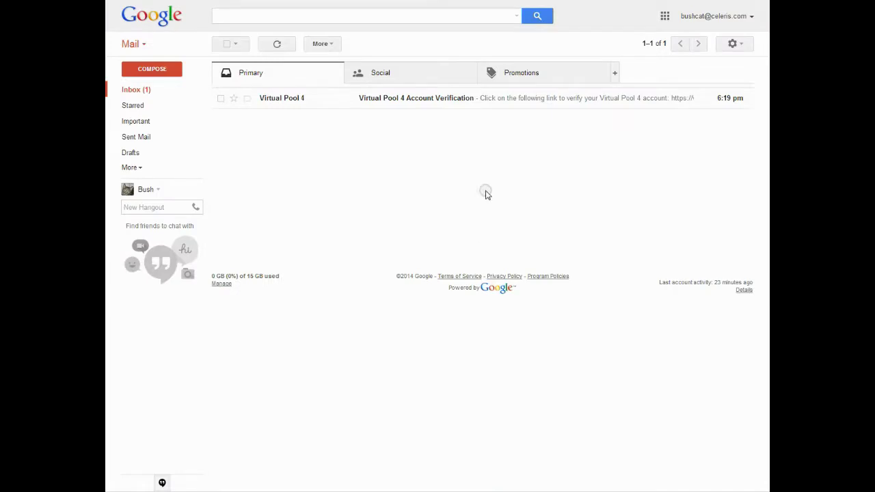
Step: Open the 'Virtual Pool 4 Account Verification' e-mail in the Gmail inbox
{"action": "left_click", "coordinate": [413, 98]}
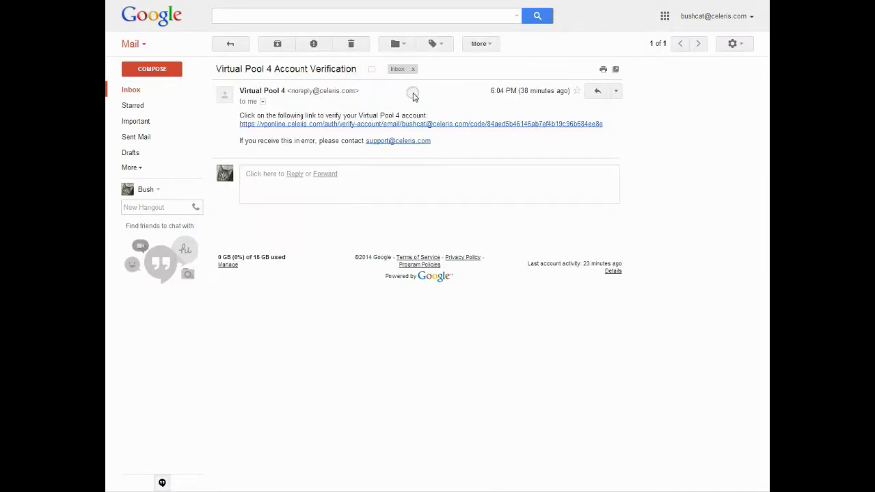
Step: Follow the verification link, then sign in with the account e-mail and password, with Remember Me ticked
{"action": "left_click", "coordinate": [366, 128]}
{"action": "left_click", "coordinate": [485, 107]}
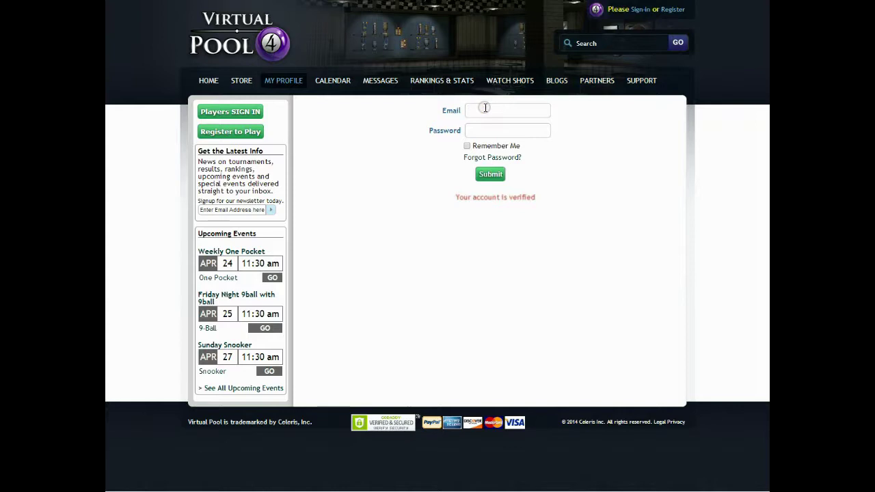
{"action": "key", "text": "Tab"}
{"action": "type", "text": "••"}
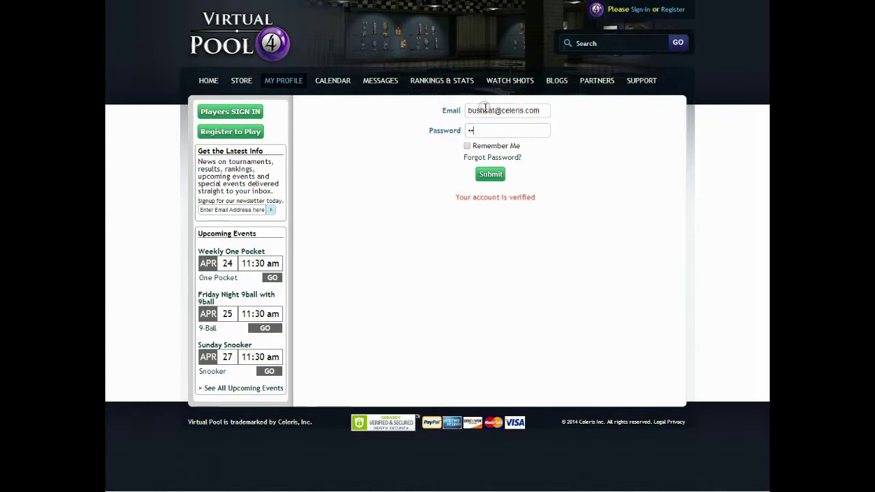
{"action": "type", "text": "••••"}
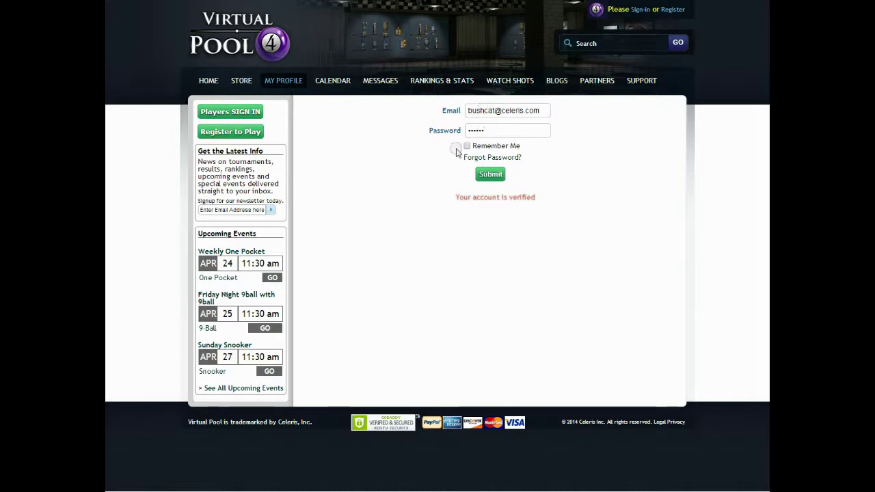
{"action": "left_click", "coordinate": [468, 147]}
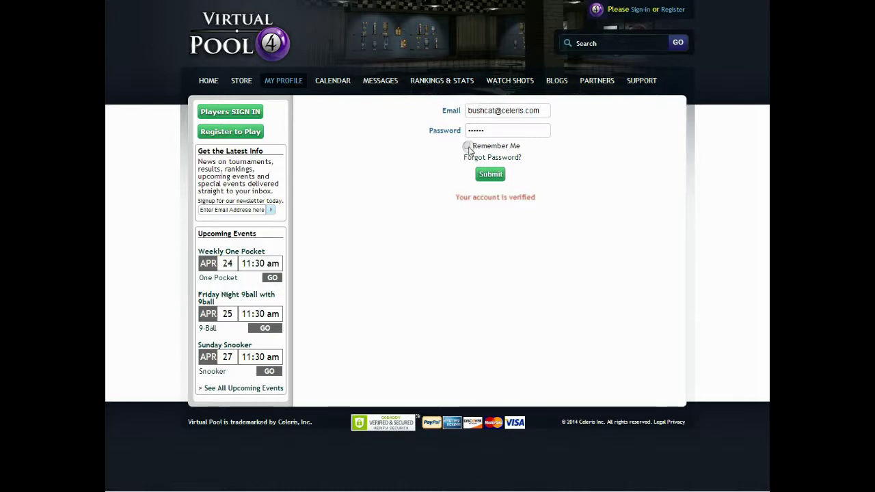
{"action": "left_click", "coordinate": [490, 177]}
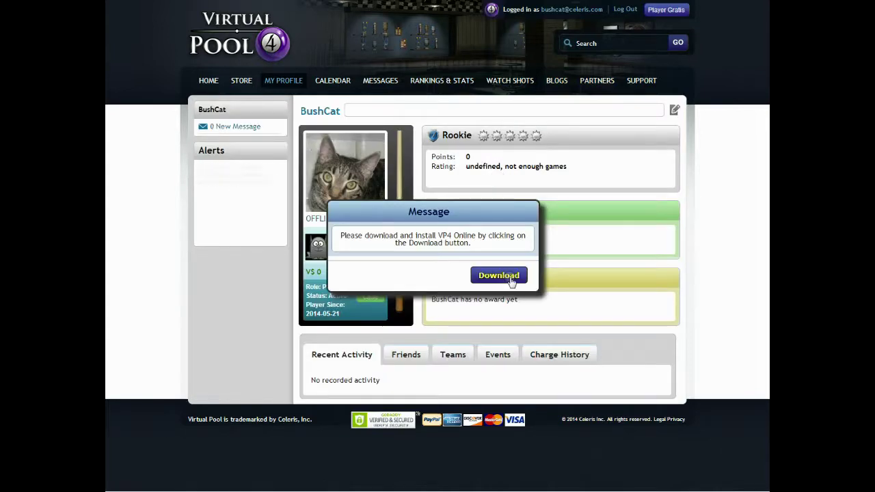
Step: Download the vponline.exe installer from the Message popup
{"action": "left_click", "coordinate": [510, 280]}
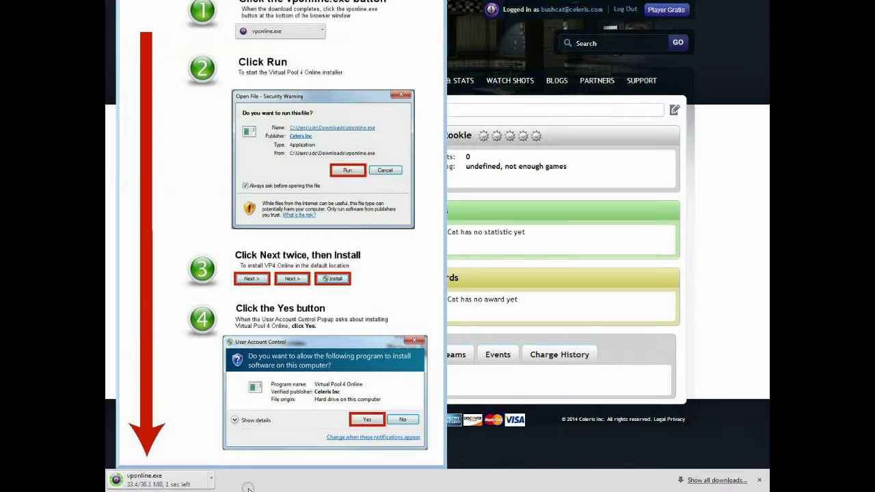
Step: Run vponline.exe and install VP4 Online to the default folder, finishing with Launch checked
{"action": "left_click", "coordinate": [201, 483]}
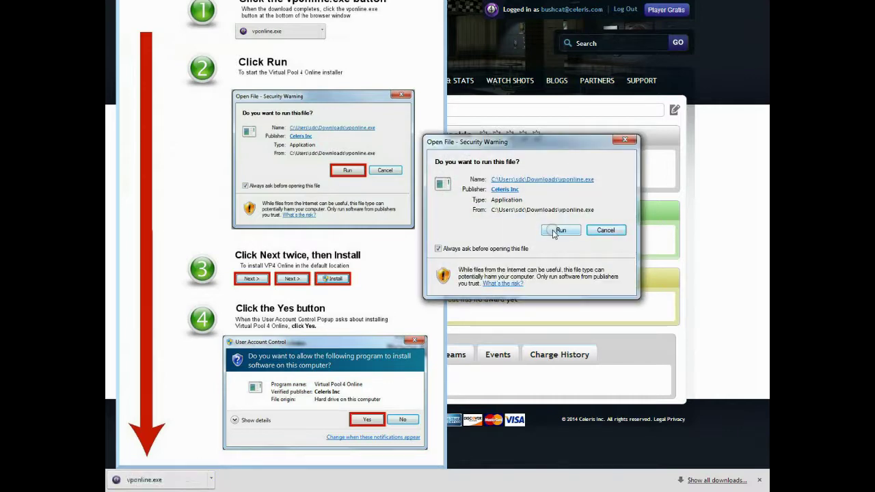
{"action": "left_click", "coordinate": [558, 231]}
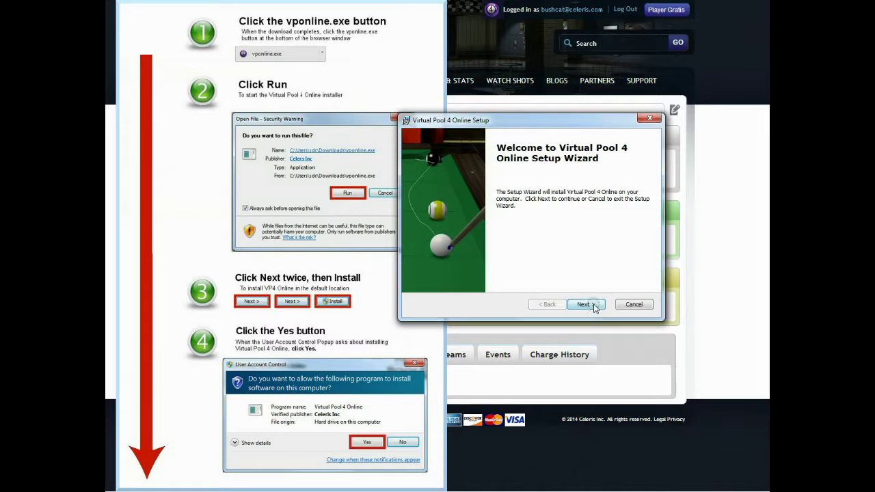
{"action": "left_click", "coordinate": [584, 305]}
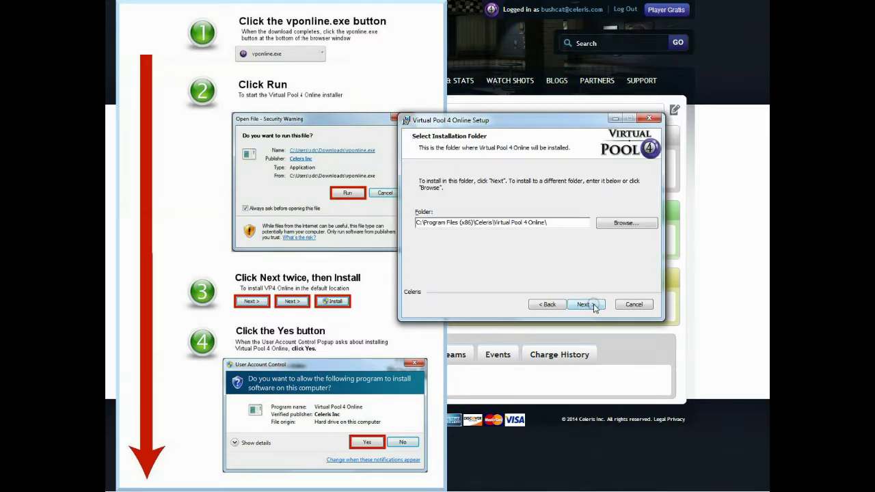
{"action": "left_click", "coordinate": [585, 304]}
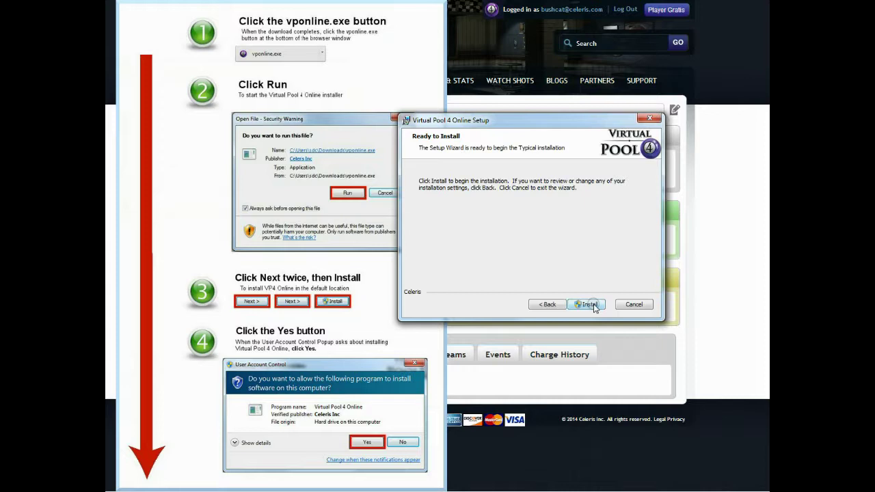
{"action": "left_click", "coordinate": [592, 305]}
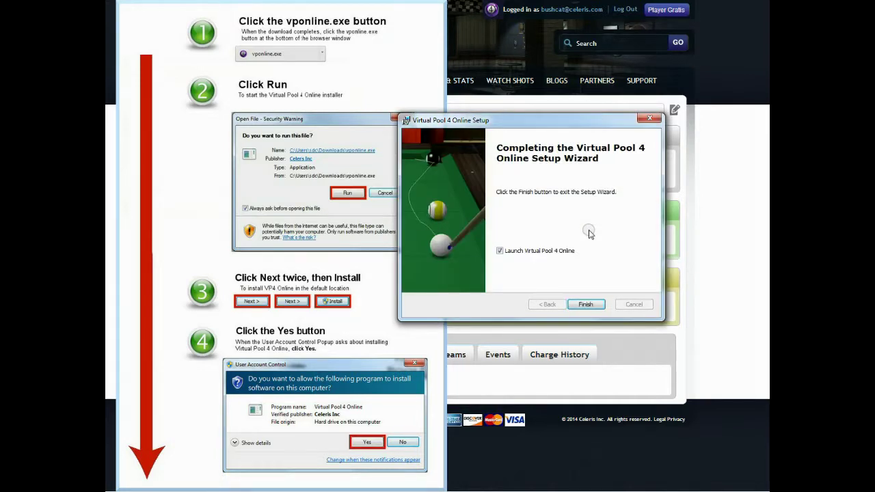
{"action": "left_click", "coordinate": [582, 307]}
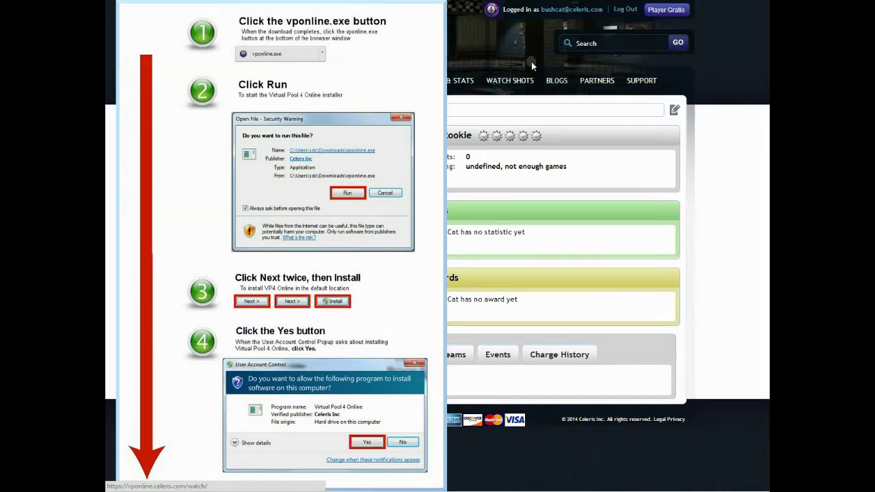
Step: Close the installation instructions and go to MY PROFILE
{"action": "left_click", "coordinate": [463, 82]}
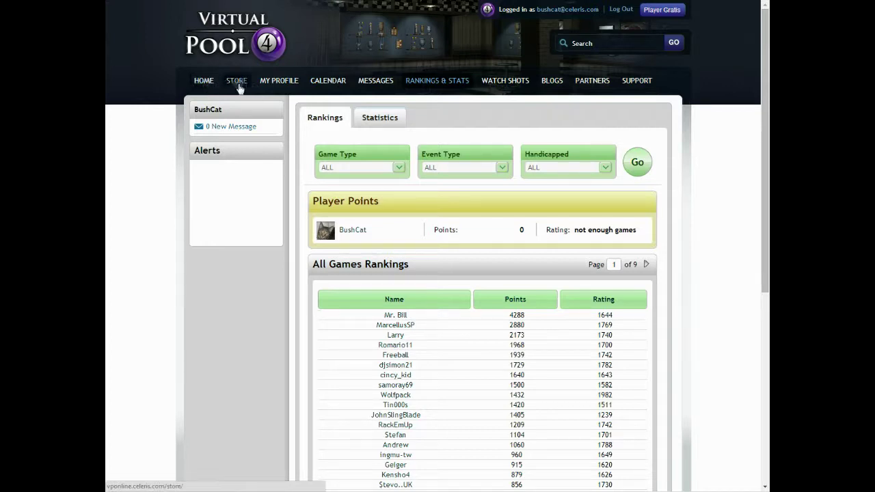
{"action": "left_click", "coordinate": [290, 81]}
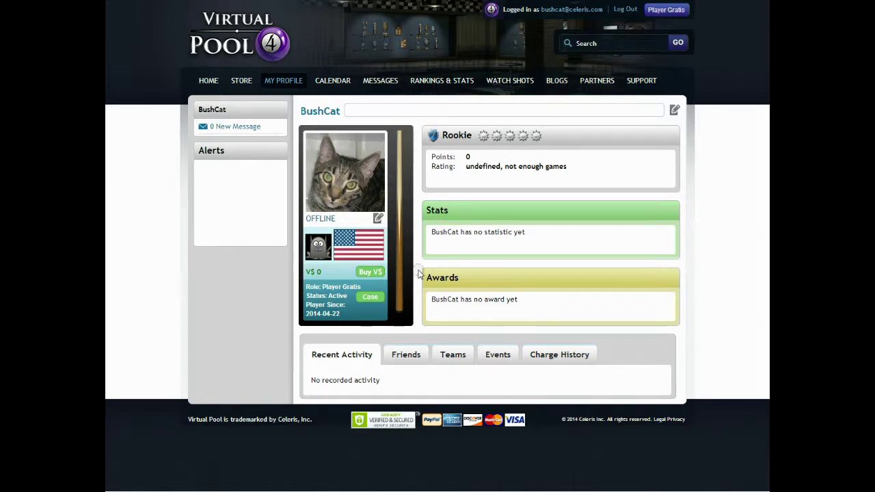
Step: Enter 'Cat scratch fever!' as the slogan in the Account Information dialog
{"action": "left_click", "coordinate": [378, 220]}
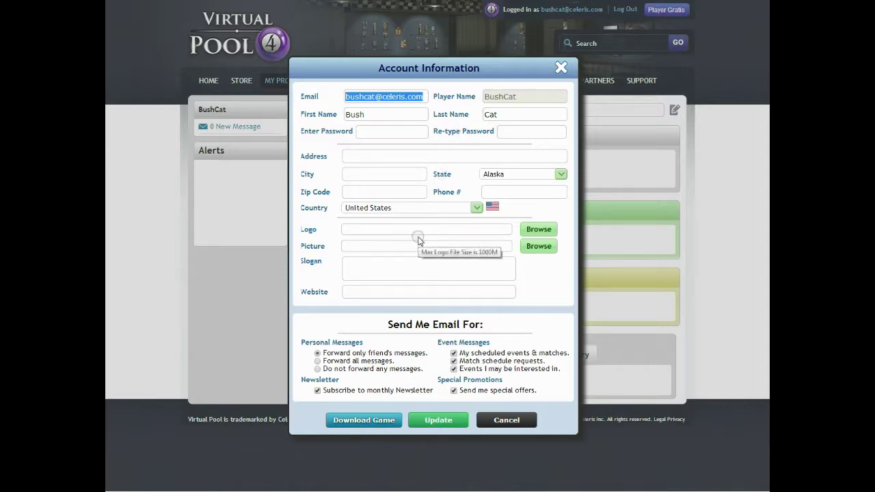
{"action": "left_click", "coordinate": [403, 268]}
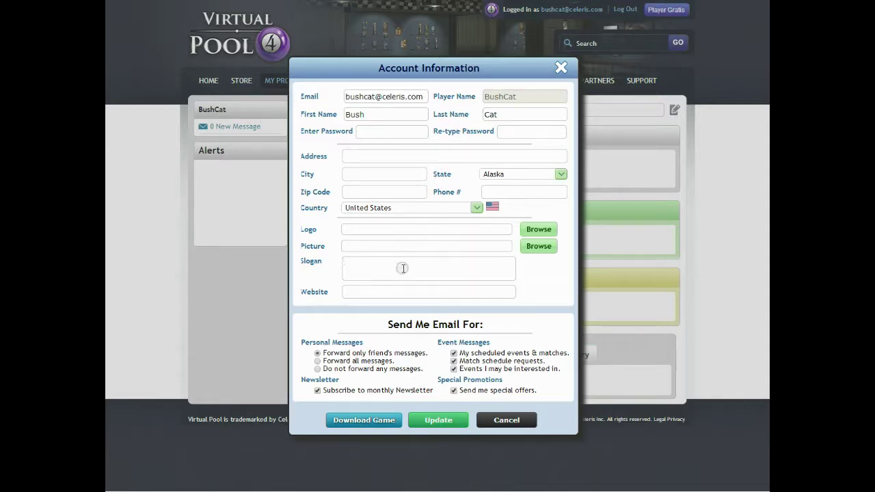
{"action": "type", "text": "Cat scratch f"}
{"action": "type", "text": "ever"}
{"action": "type", "text": "!"}
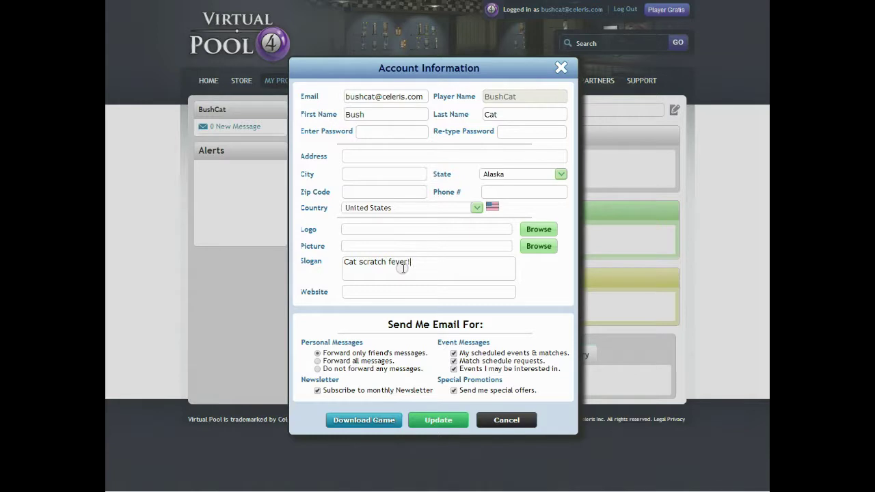